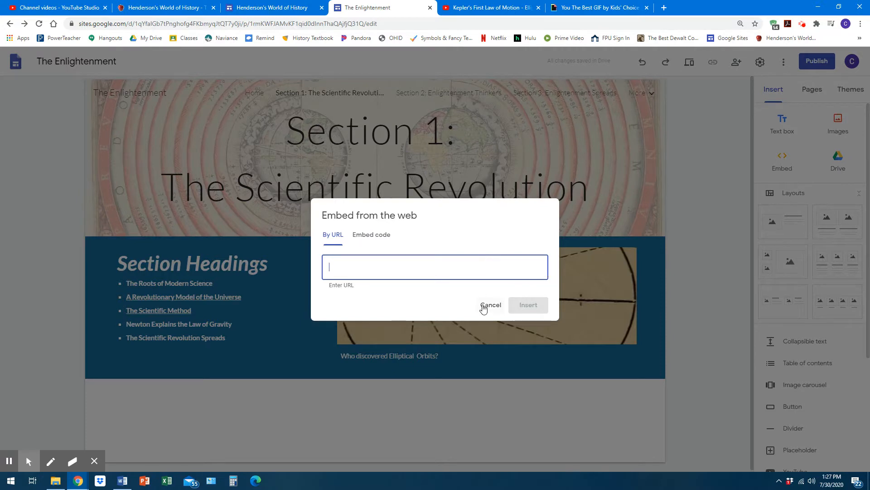
pyautogui.click(487, 305)
pyautogui.click(800, 449)
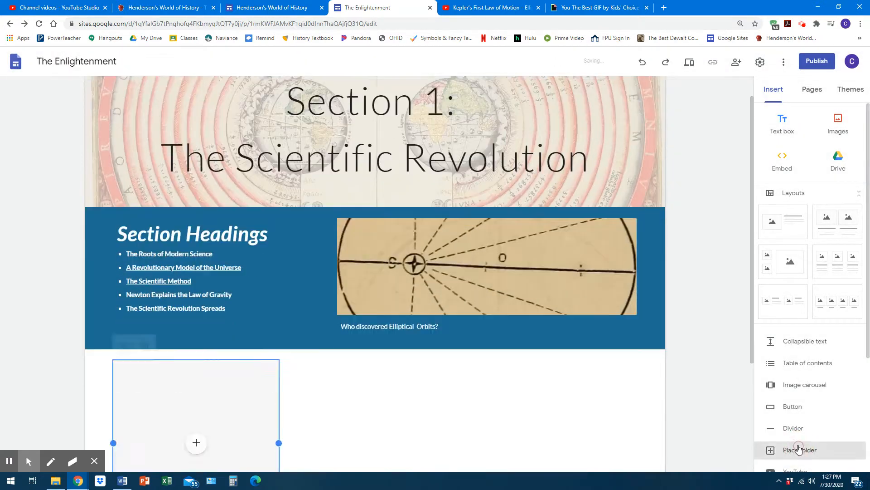
pyautogui.click(151, 190)
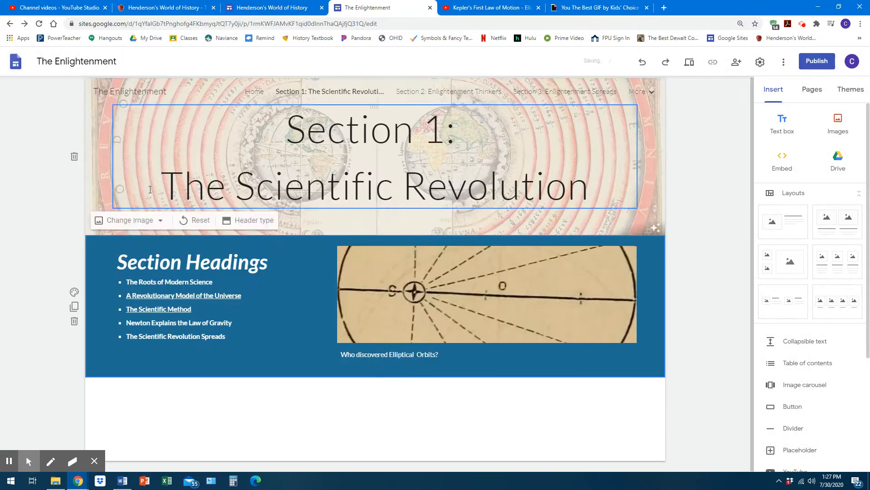
# Embed the YouTube video "Kepler's First Law of Motion - Elliptical Orbits (Astronomy)" on the page by URL, copying its address from its open YouTube page
pyautogui.click(782, 166)
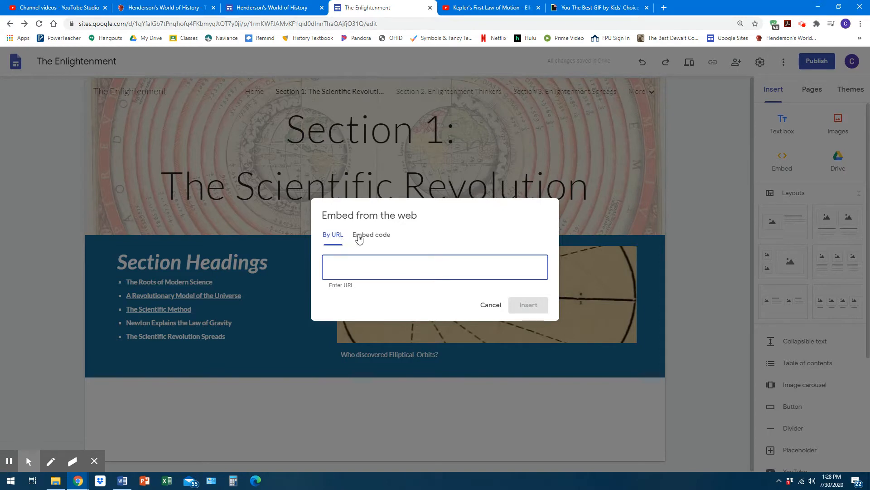
pyautogui.click(379, 234)
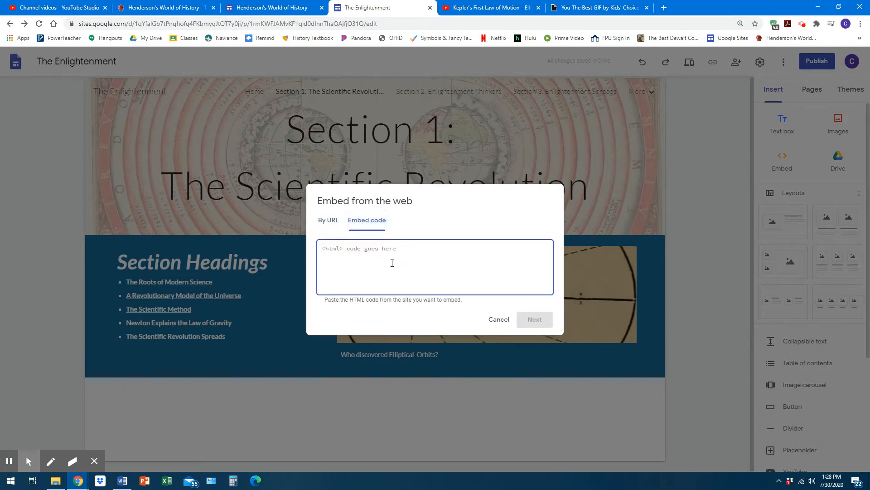
pyautogui.click(331, 223)
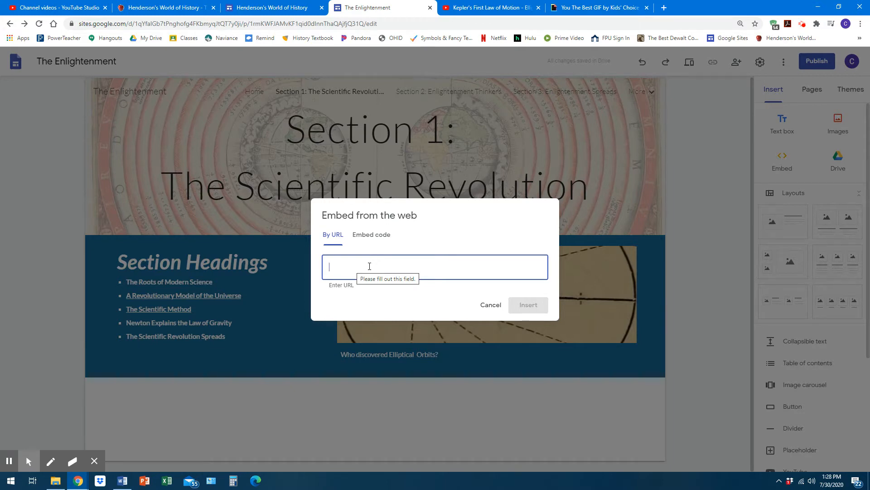
pyautogui.click(480, 9)
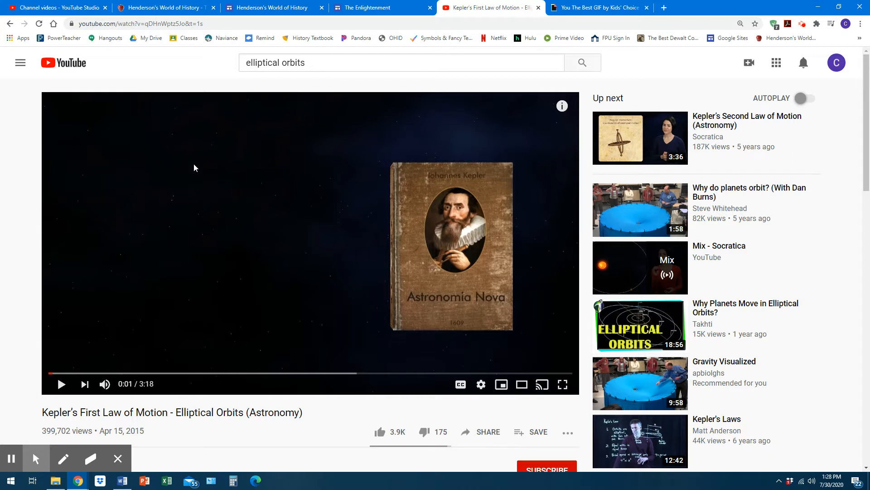
pyautogui.click(165, 23)
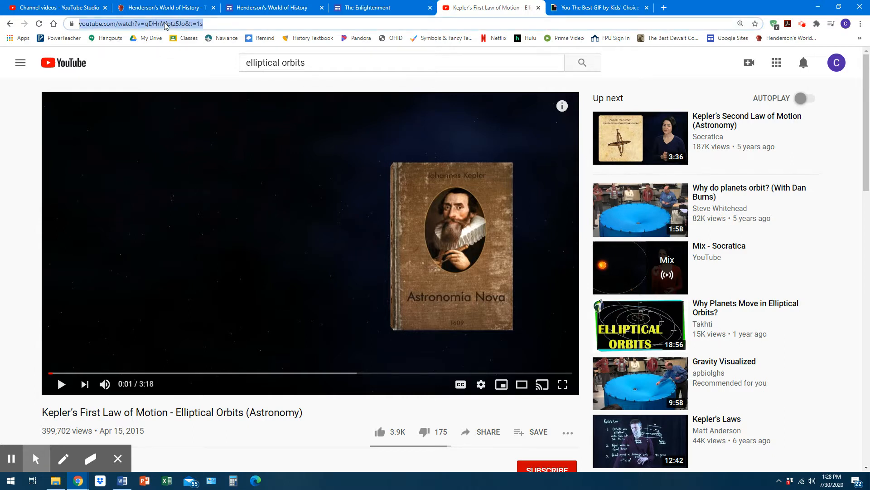
pyautogui.click(370, 9)
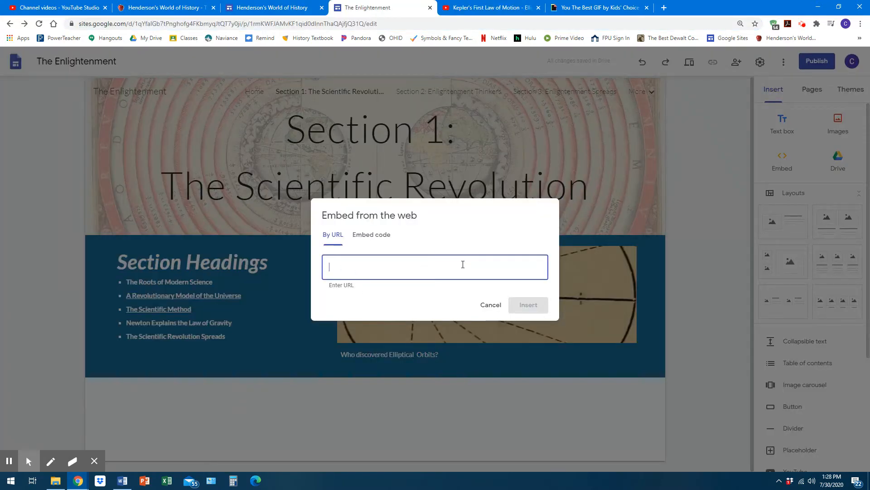
pyautogui.write('https://www.youtube.com/watch?v=qDHbWptz5Jo&t=1s')
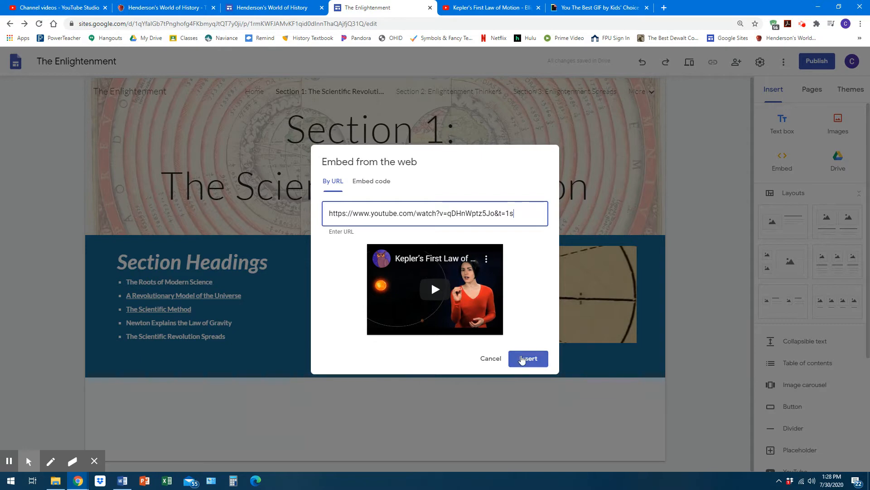
pyautogui.click(522, 358)
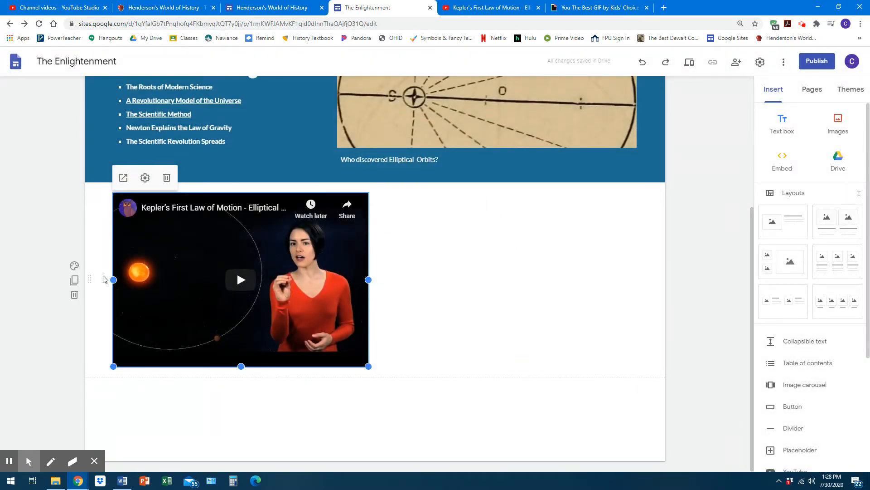
# Try the Emphasis 2 and Emphasis 1 backgrounds on the embedded video's section and finish with Emphasis 2
pyautogui.click(74, 265)
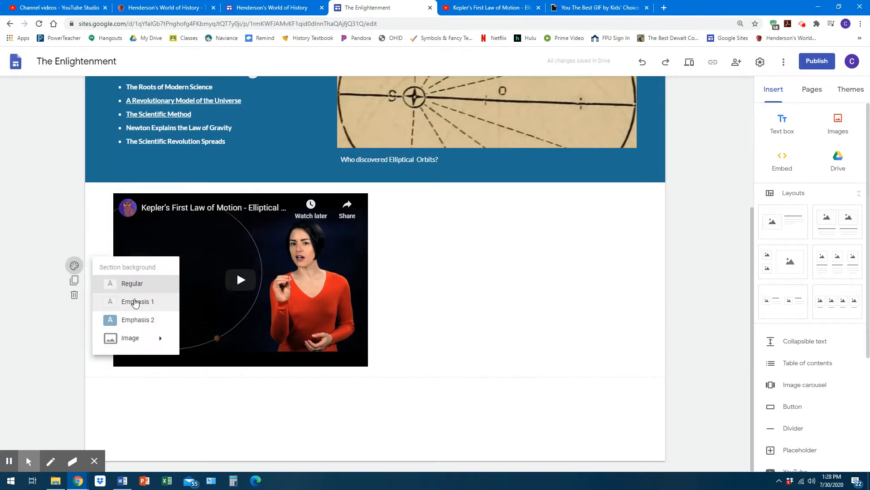
pyautogui.click(134, 320)
pyautogui.click(75, 266)
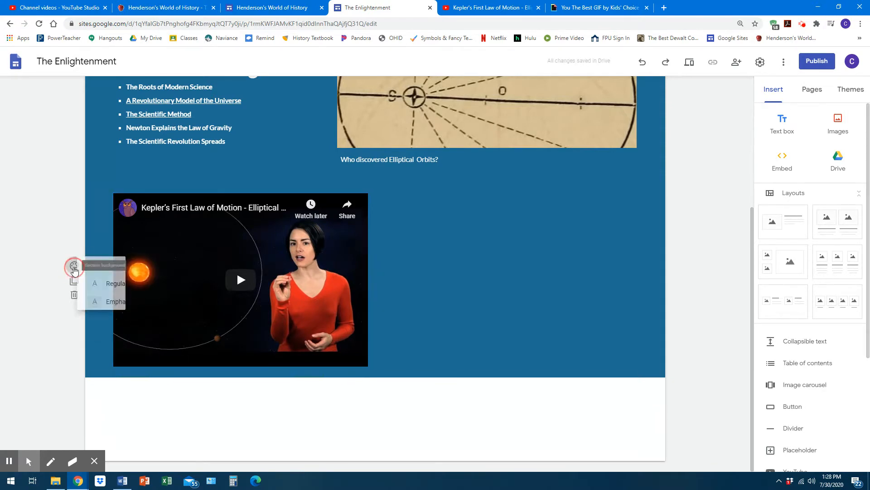
pyautogui.click(118, 300)
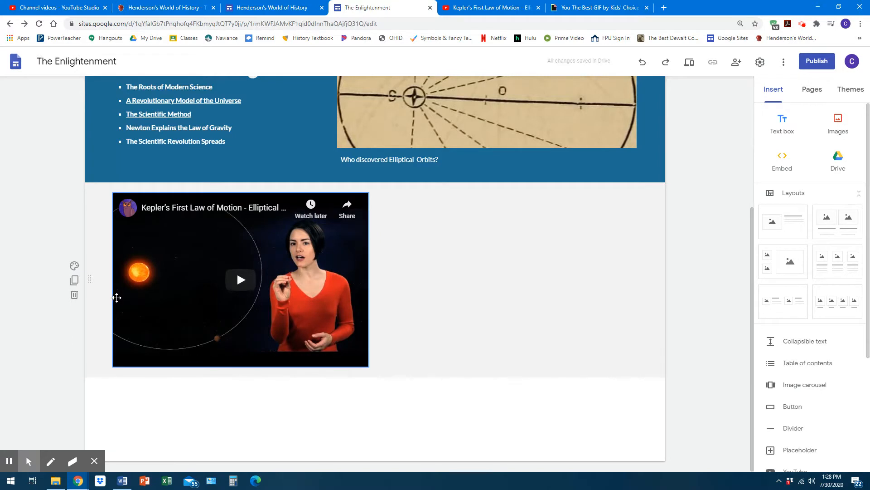
pyautogui.click(79, 270)
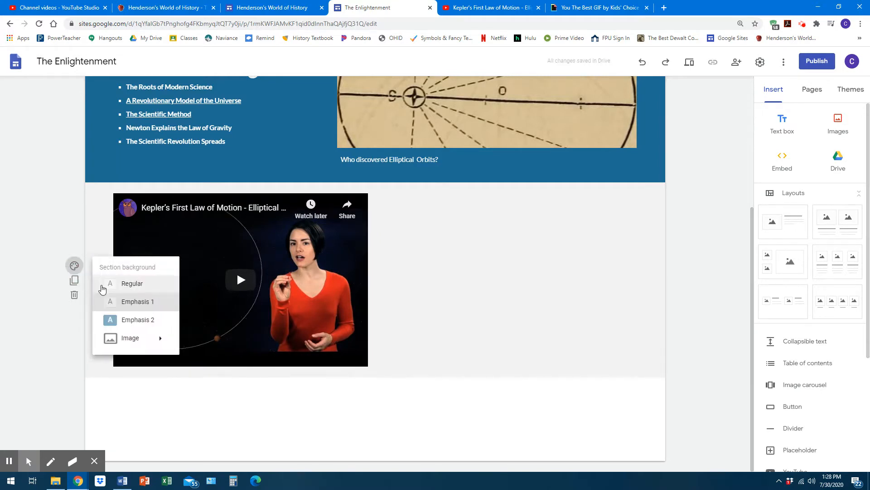
pyautogui.click(109, 319)
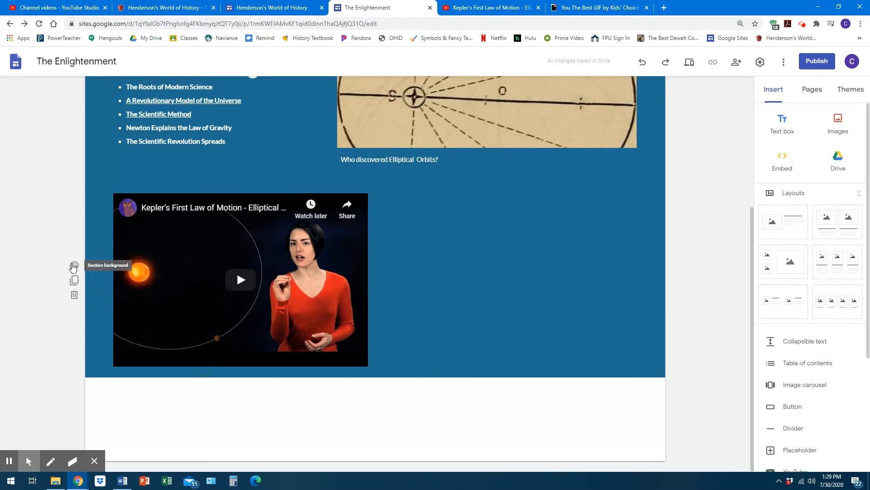
# Open the embedded Kepler video on YouTube in its own tab, pause it, and close that tab
pyautogui.click(143, 241)
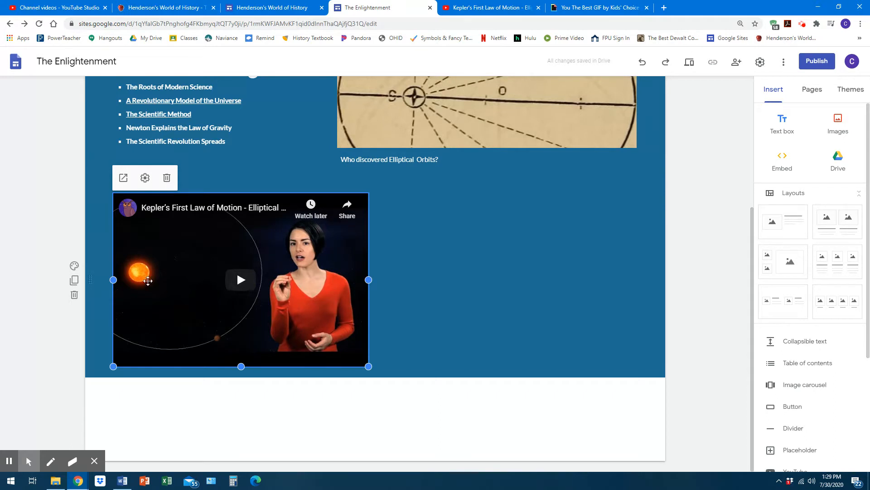
pyautogui.click(123, 180)
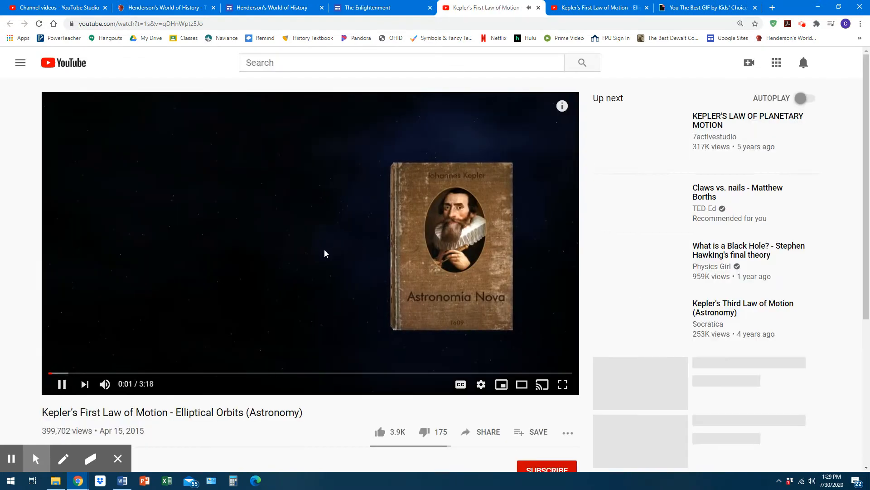
pyautogui.click(303, 258)
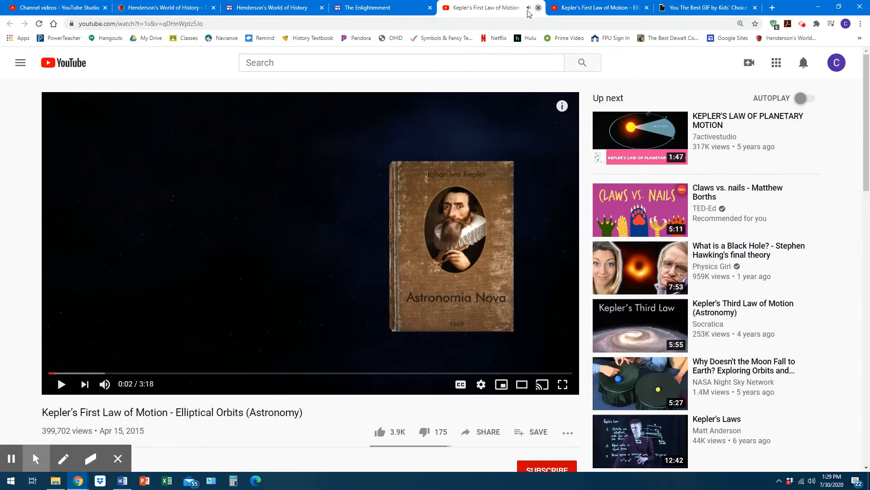
pyautogui.click(539, 8)
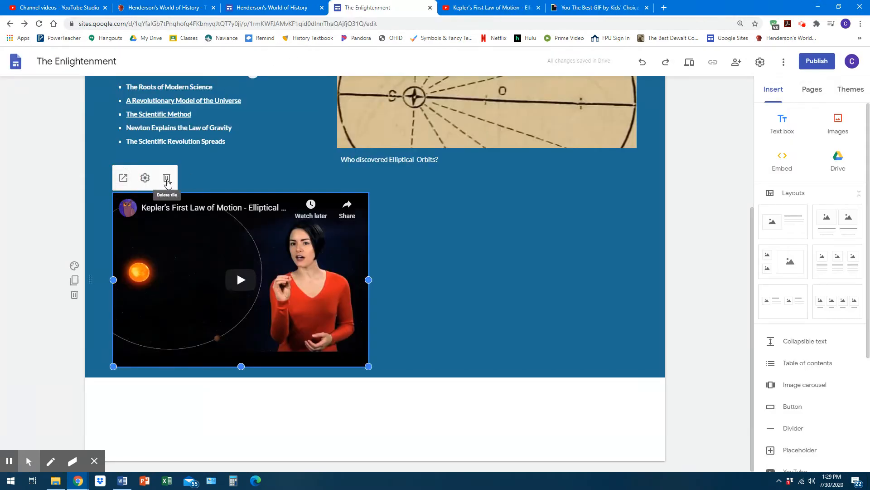
# Delete the embedded video tile and undo the deletion
pyautogui.click(167, 179)
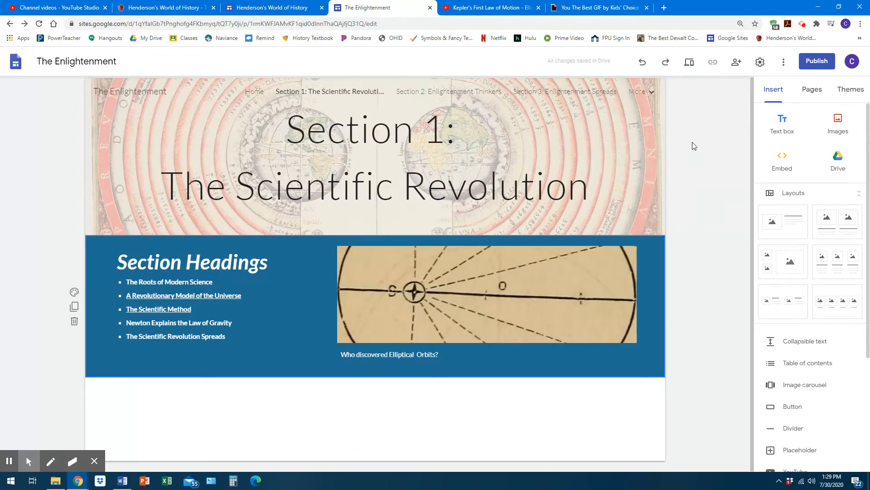
pyautogui.click(641, 65)
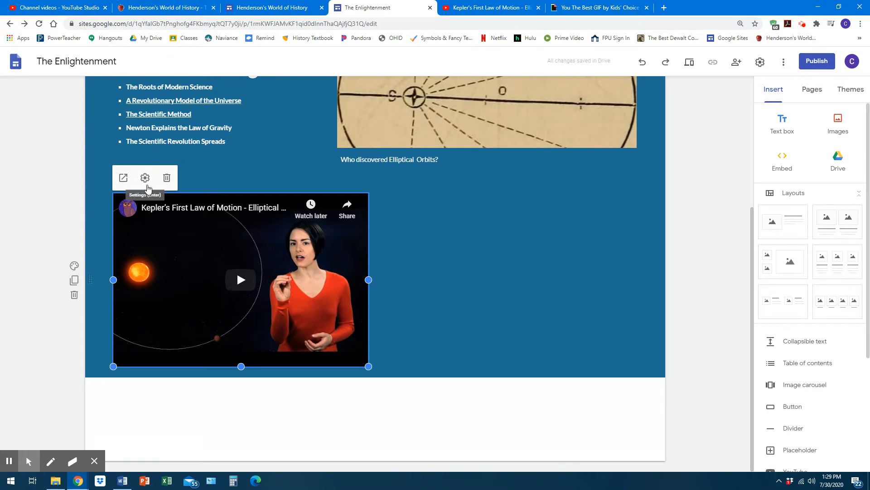
# Review the Hide Controls choices in the embedded video's settings, keeping Normal (fade progress bar)
pyautogui.click(147, 185)
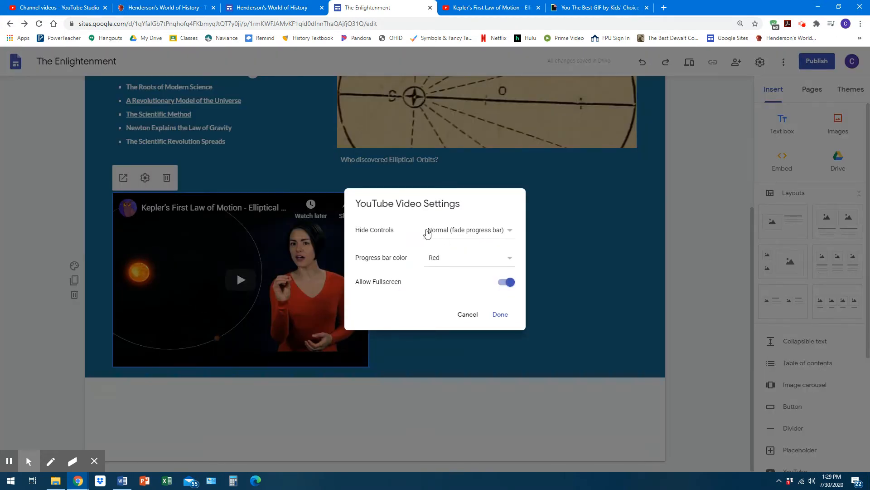
pyautogui.click(462, 231)
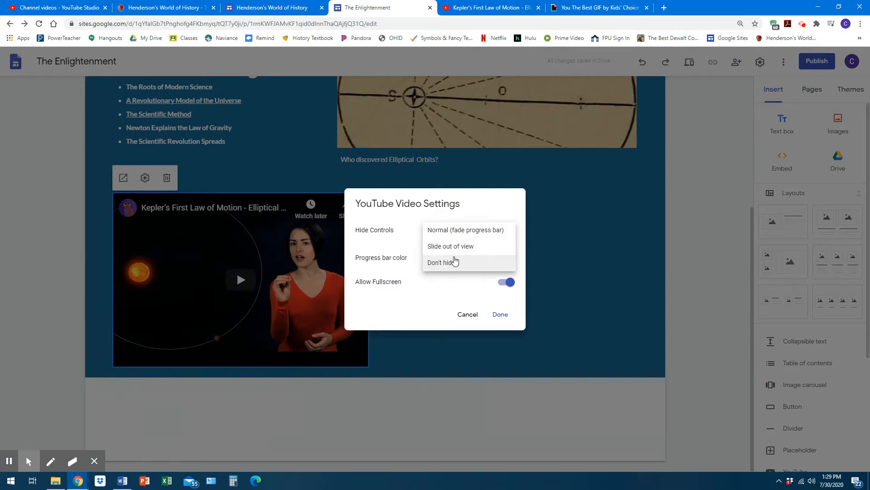
pyautogui.click(485, 204)
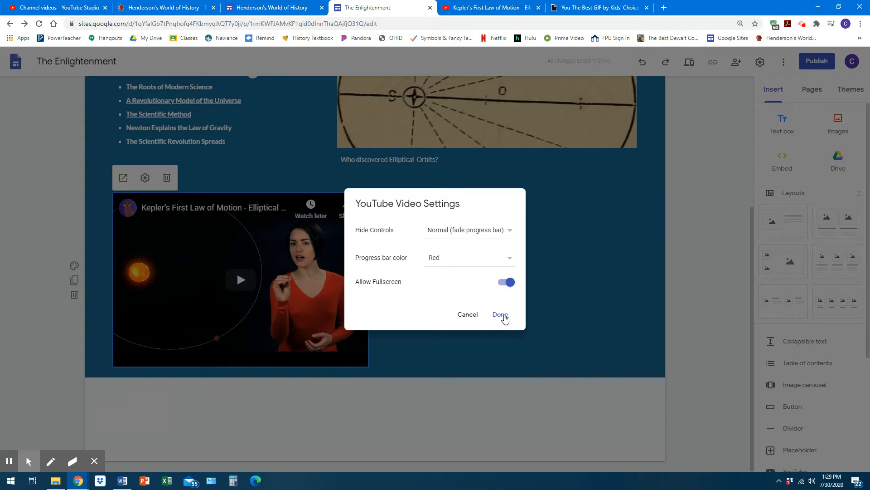
pyautogui.click(500, 313)
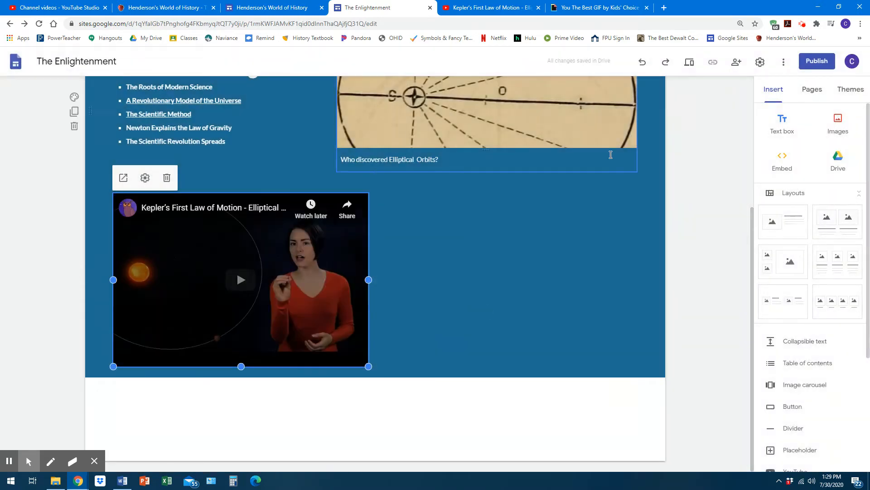
# Preview the site page and play the embedded Kepler video with its sound muted
pyautogui.click(688, 71)
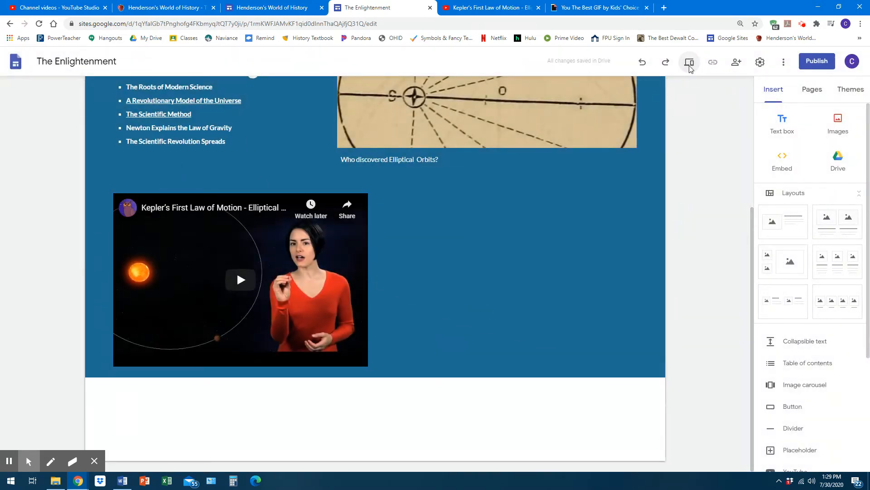
pyautogui.scroll(-1, 308, 353)
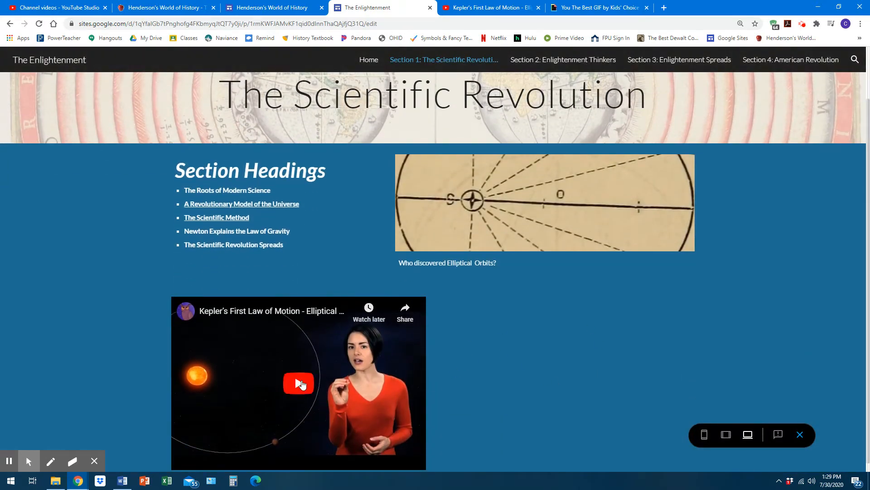
pyautogui.scroll(-1, 313, 378)
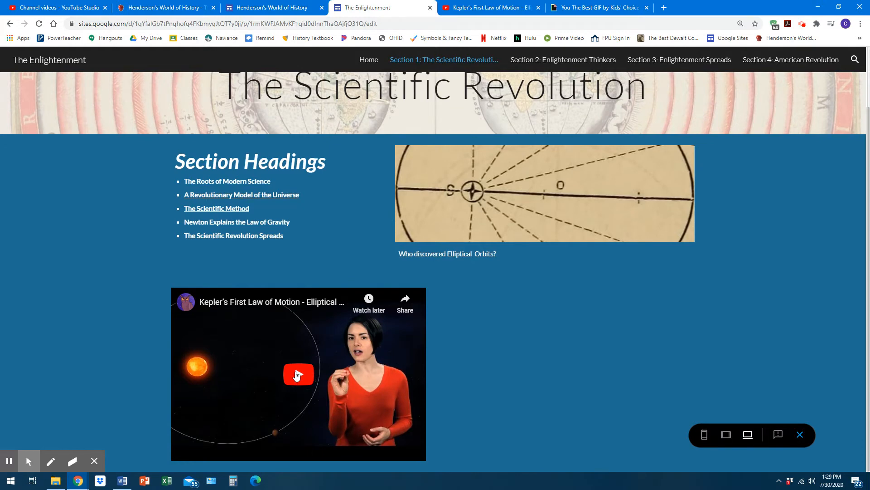
pyautogui.click(297, 376)
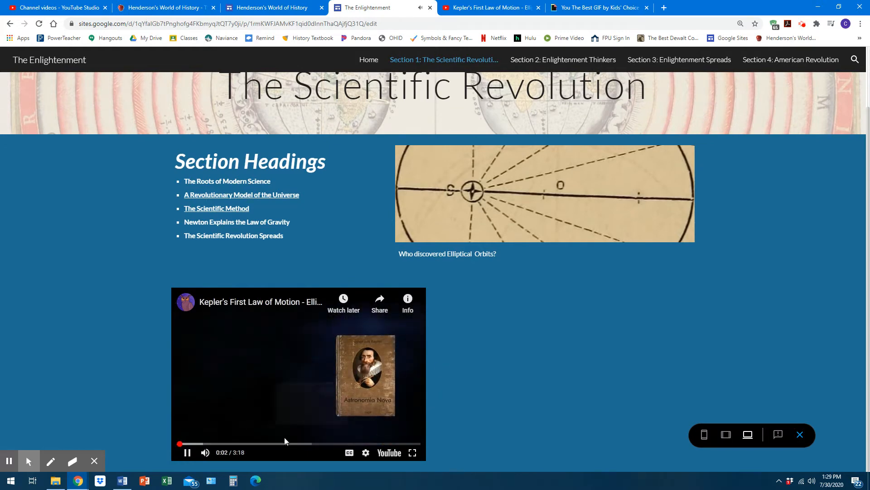
pyautogui.click(205, 452)
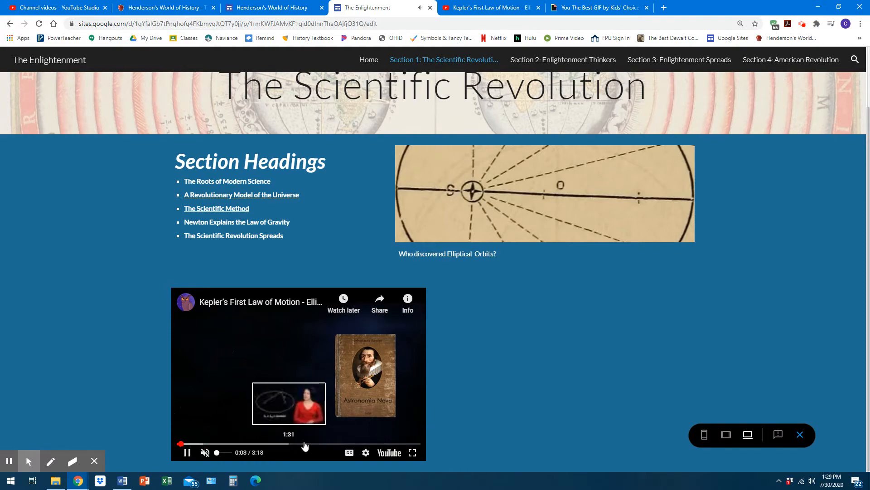
# View the playing video in full screen, return to the page, and close the site preview
pyautogui.click(414, 453)
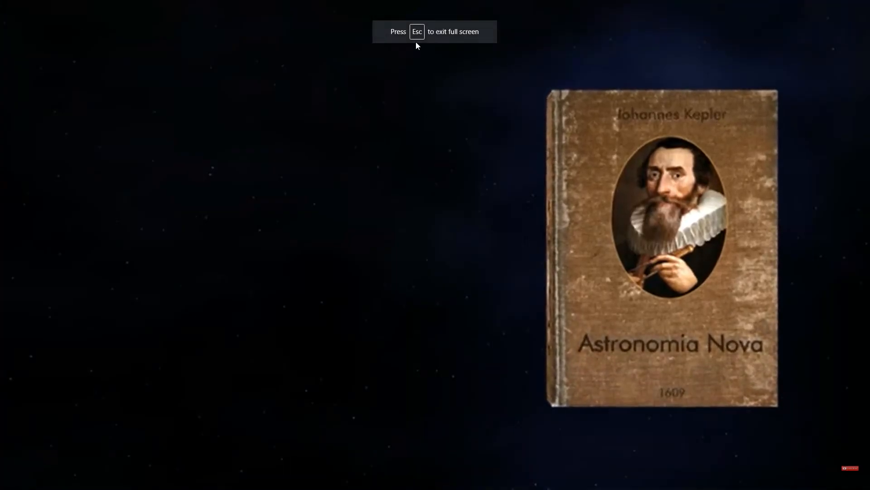
pyautogui.press('Escape')
pyautogui.scroll(-1, 491, 391)
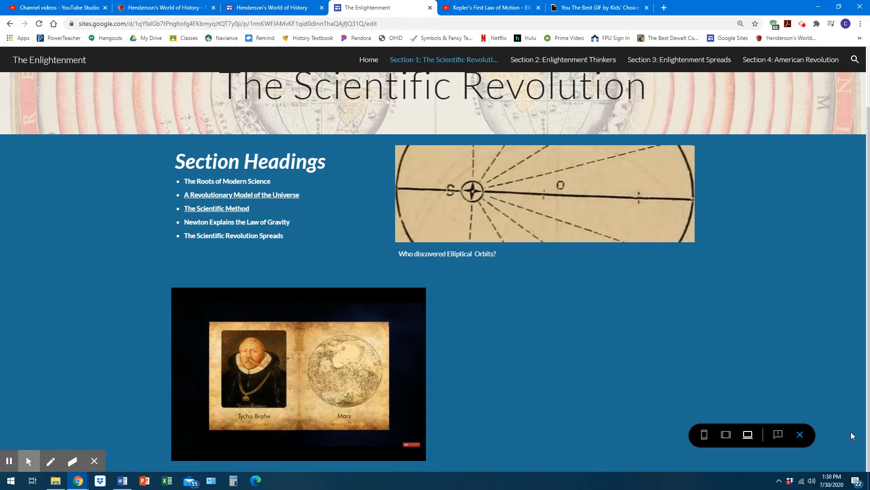
pyautogui.click(800, 434)
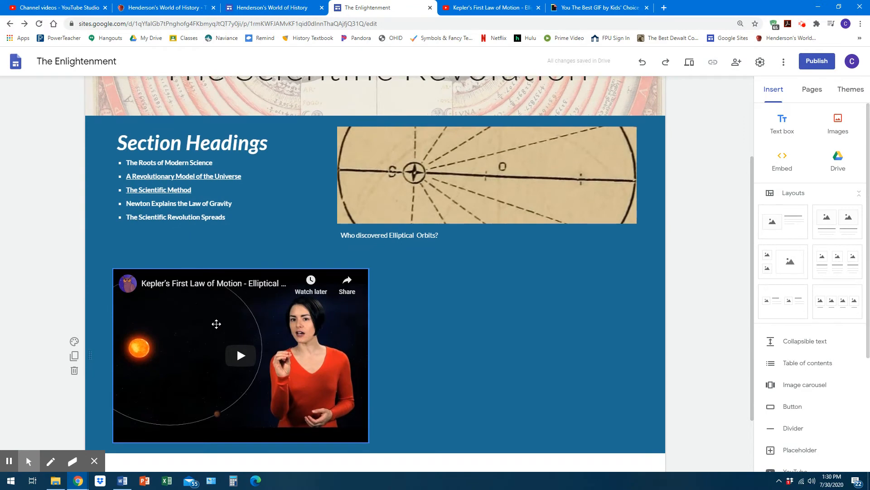
# Set the embedded Kepler video's progress bar color to White and check the video in the site preview
pyautogui.click(216, 324)
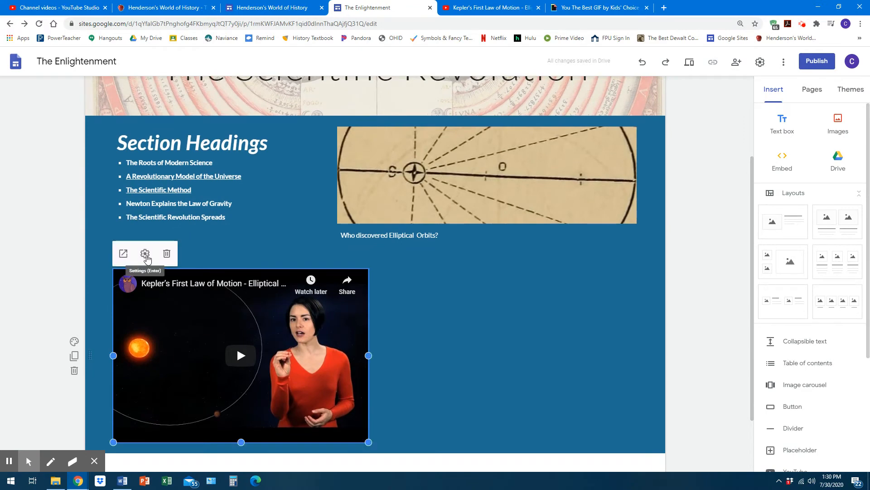
pyautogui.click(146, 257)
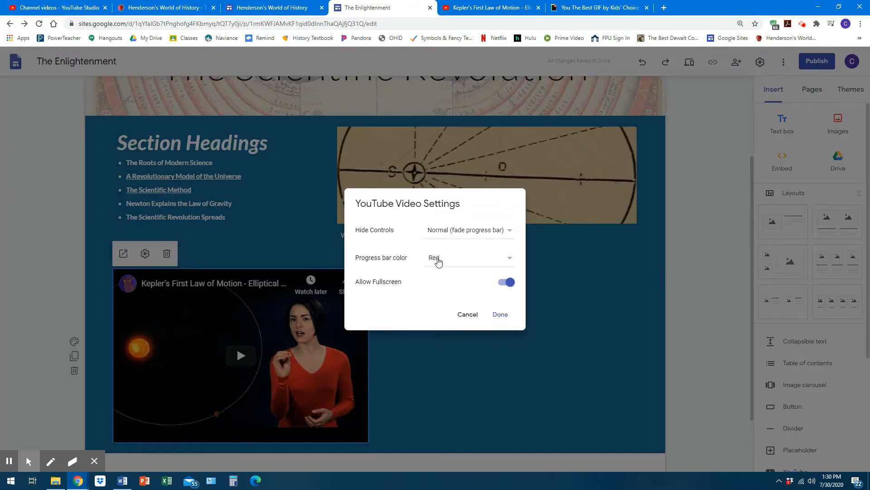
pyautogui.click(435, 257)
pyautogui.click(446, 279)
pyautogui.click(504, 315)
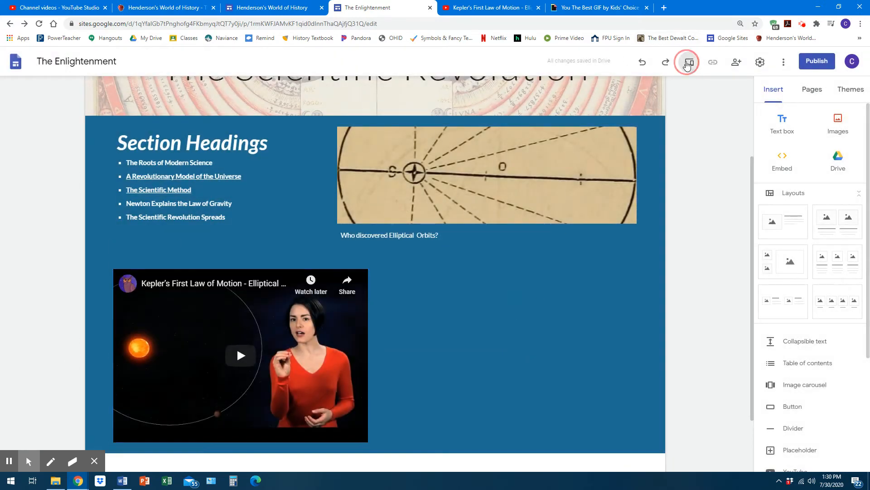
pyautogui.click(689, 62)
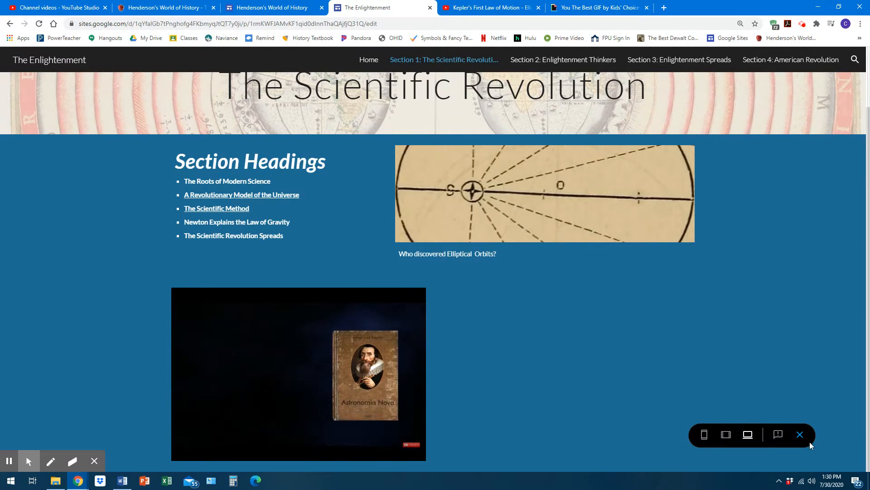
pyautogui.click(800, 435)
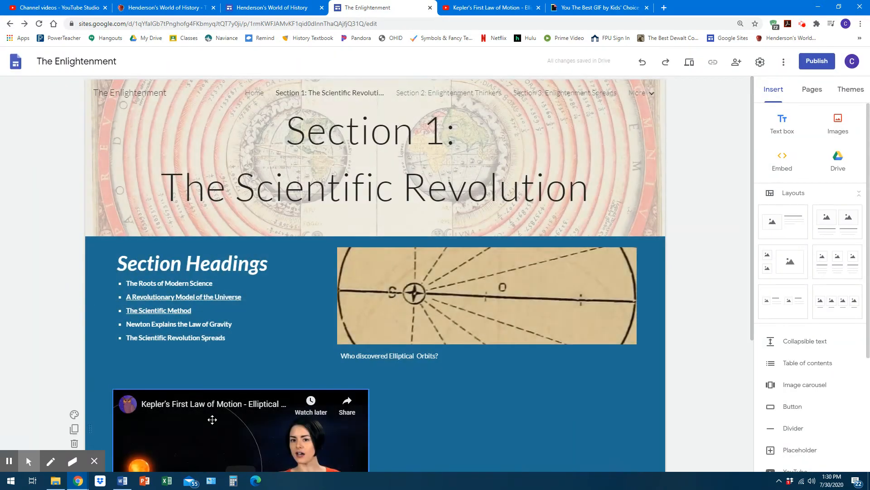
# Turn off Allow Fullscreen in the embedded Kepler video's settings
pyautogui.click(145, 375)
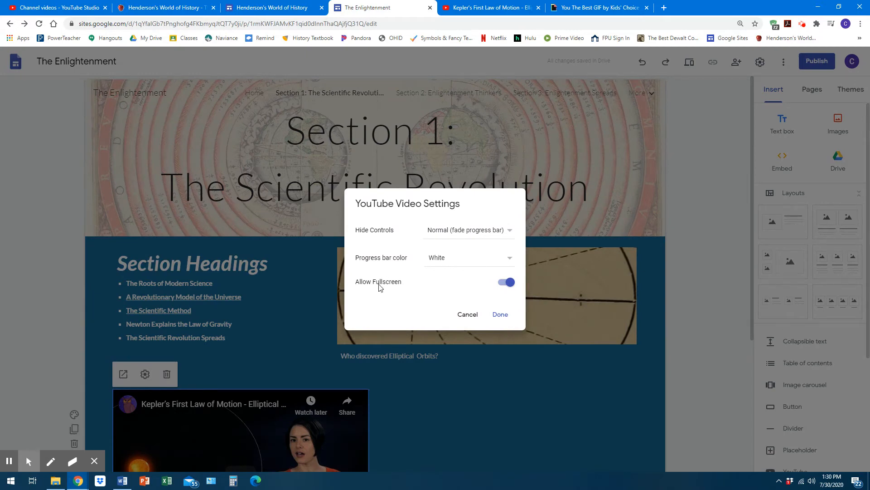
pyautogui.click(508, 282)
pyautogui.click(500, 315)
# Preview the site page, play the Kepler video to check its player controls, and close the preview
pyautogui.scroll(-3, 468, 404)
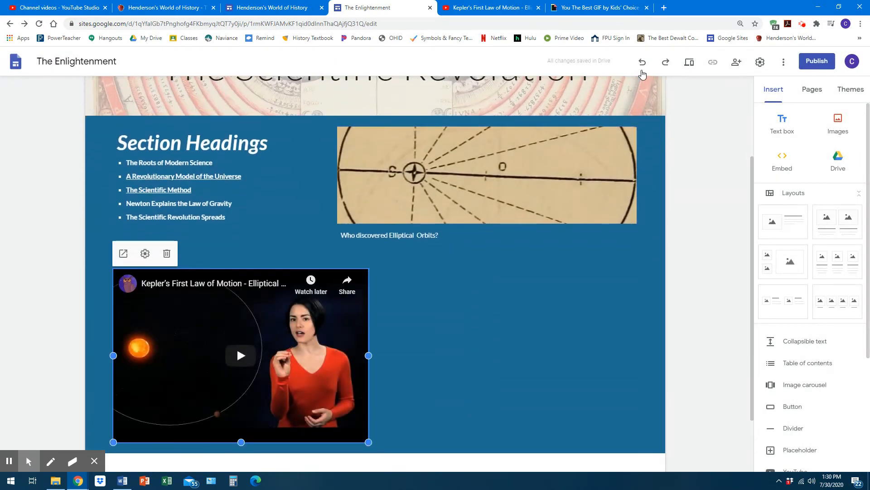
pyautogui.click(689, 62)
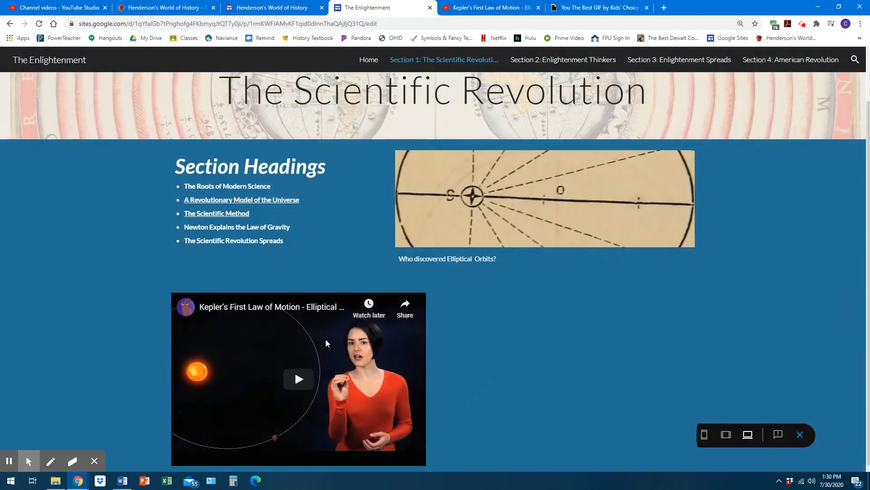
pyautogui.click(298, 378)
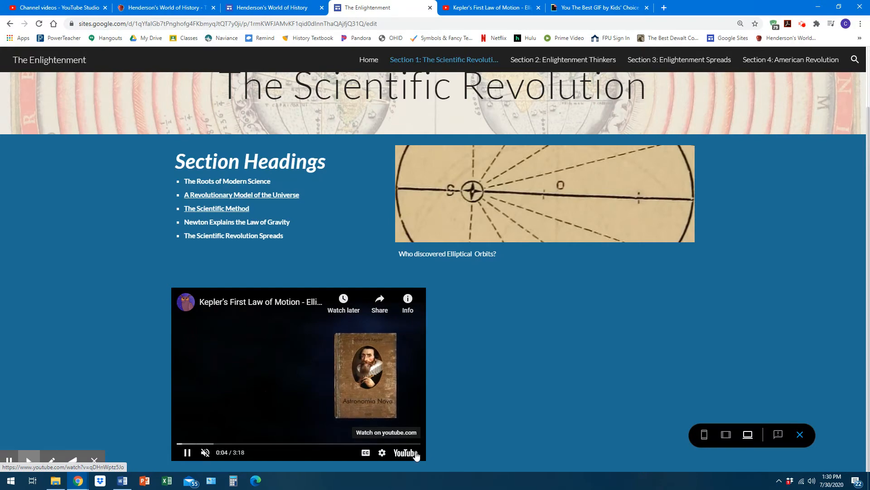
pyautogui.click(800, 434)
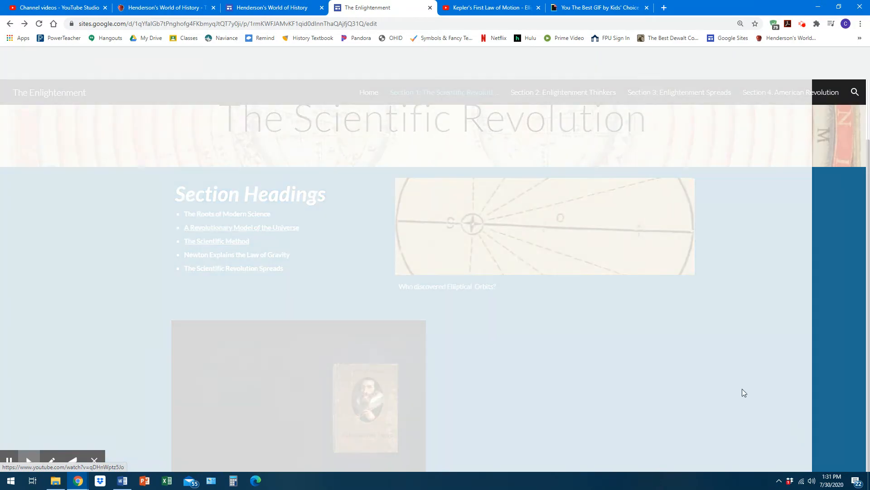
pyautogui.scroll(-3, 278, 291)
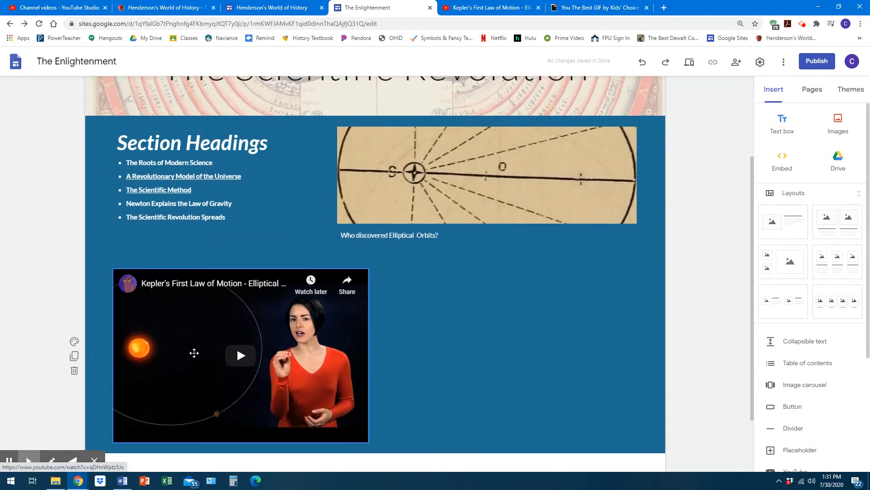
pyautogui.scroll(-1, 193, 353)
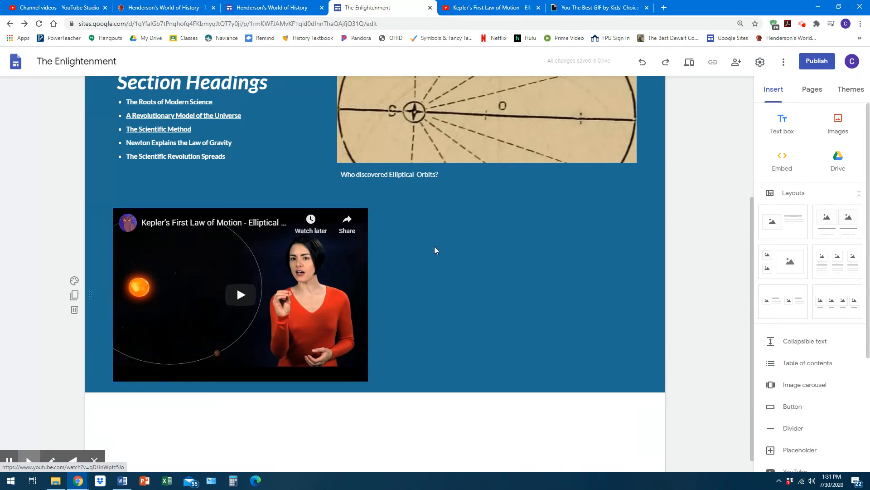
pyautogui.scroll(1, 434, 249)
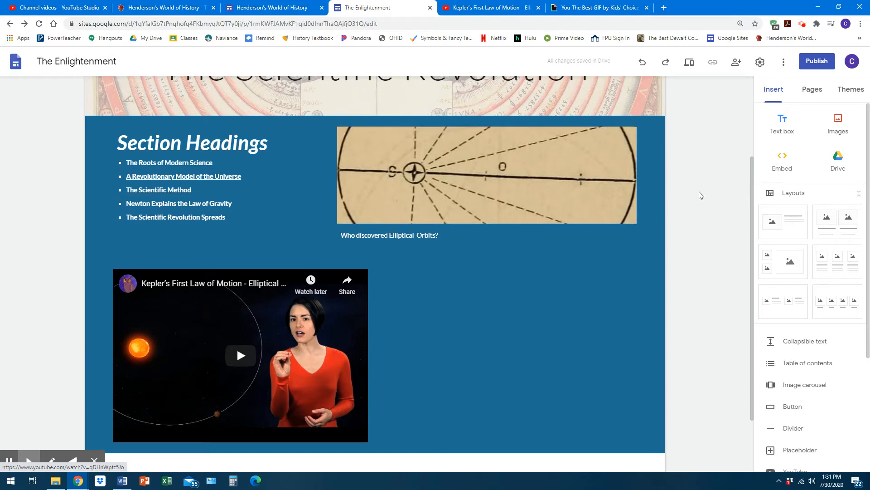
# Start a new web embed by embed code, and copy the GIF's iframe code from the GIPHY page
pyautogui.click(785, 165)
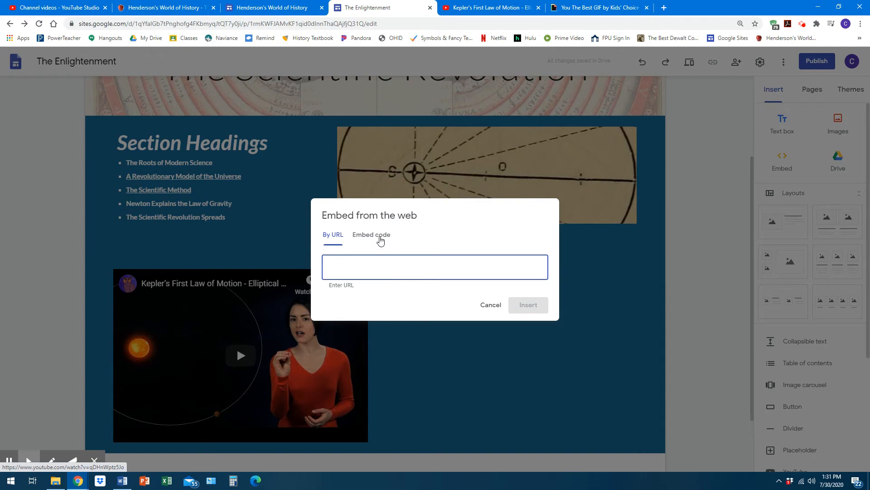
pyautogui.click(380, 239)
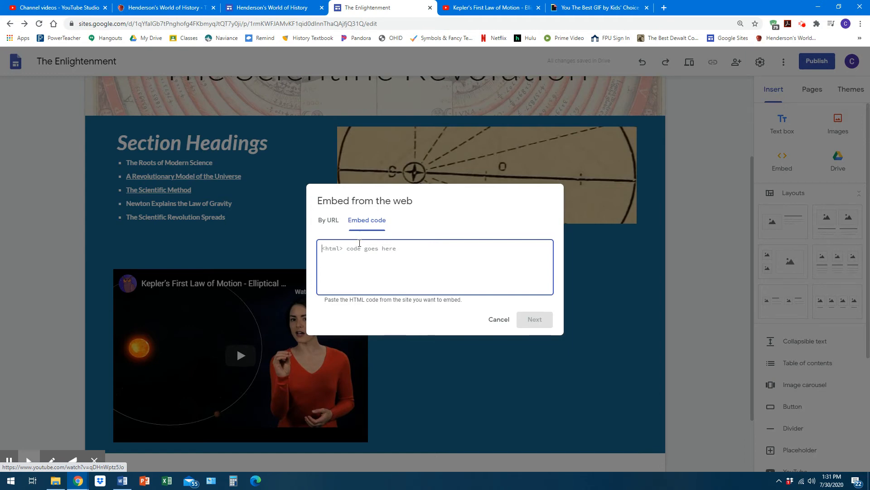
pyautogui.click(597, 9)
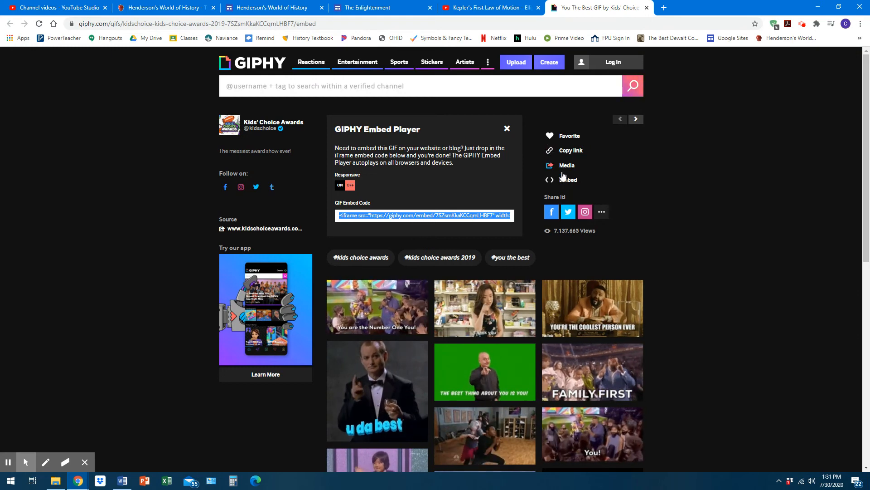
pyautogui.click(570, 183)
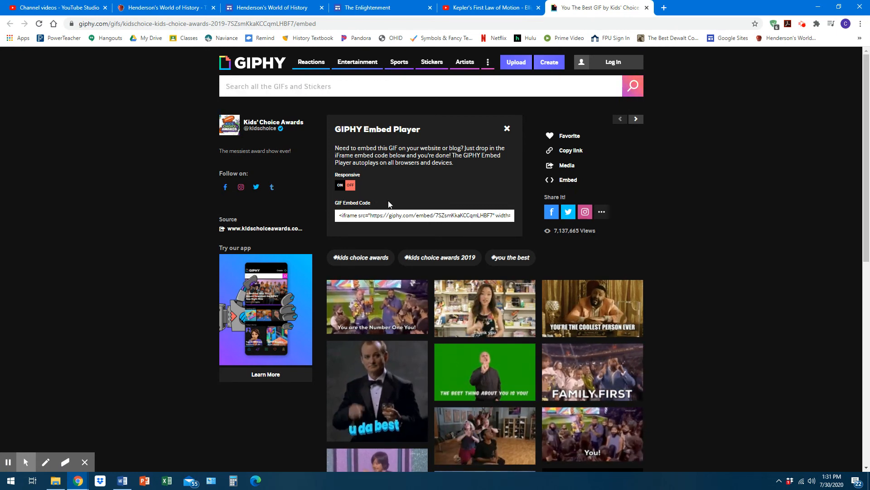
pyautogui.click(352, 215)
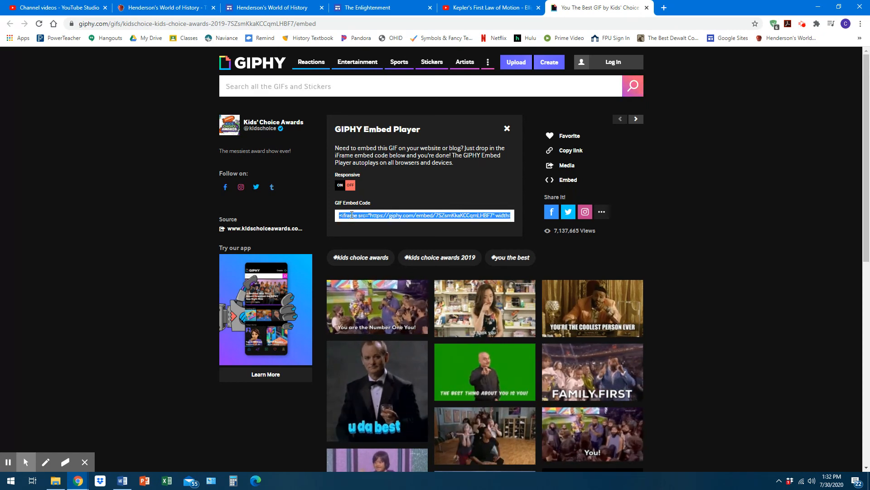
pyautogui.hotkey('ctrl', 'c')
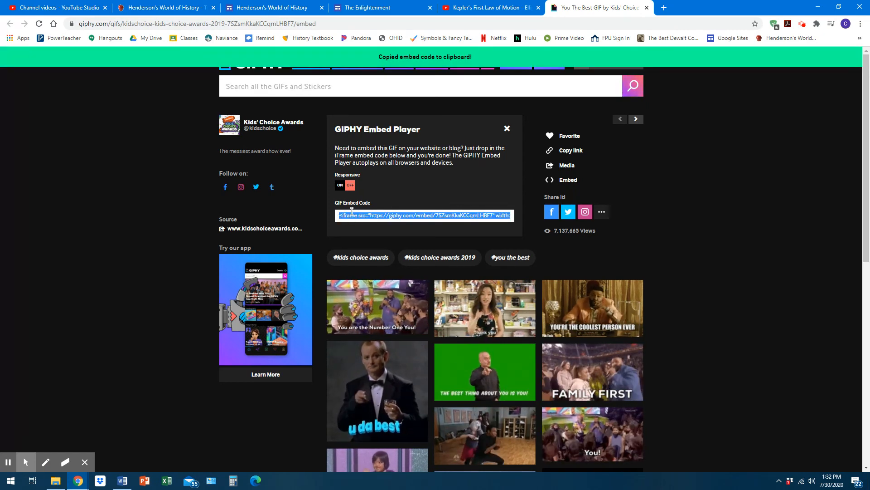
# Return to The Enlightenment site and paste the GIPHY iframe code as the embed code, continuing to its preview
pyautogui.click(394, 9)
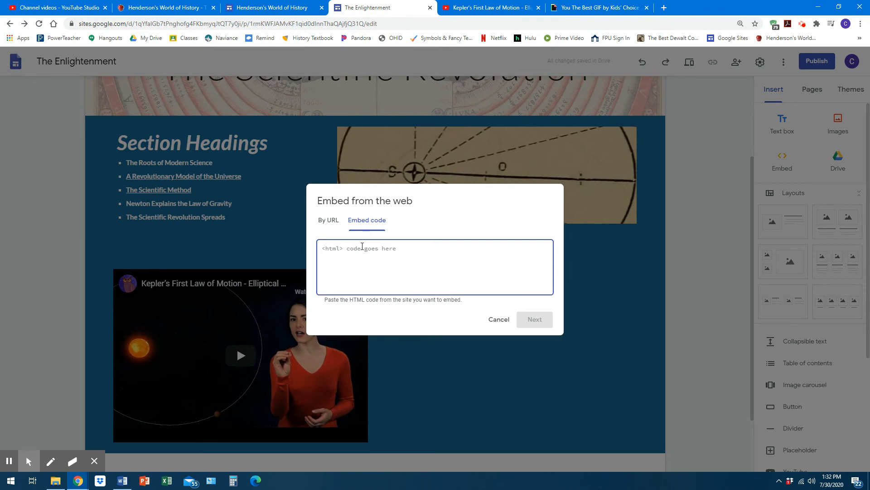
pyautogui.hotkey('ctrl', 'v')
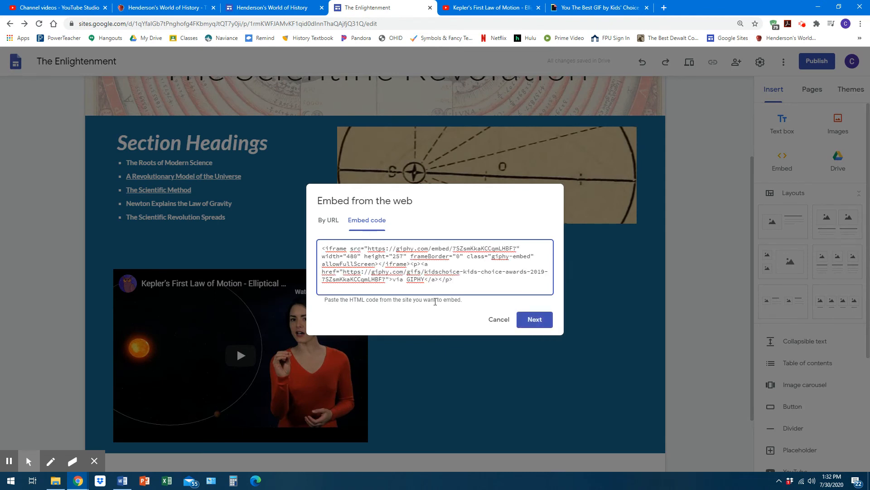
pyautogui.click(529, 321)
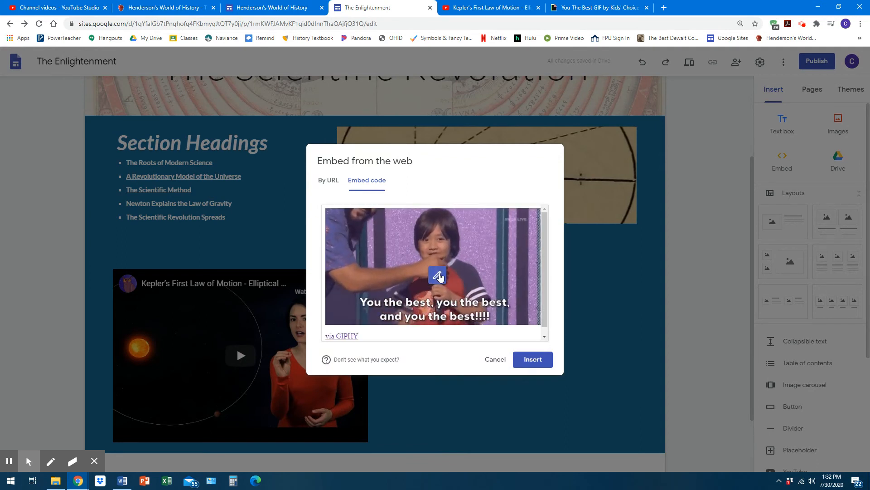
# Reopen the pasted GIPHY embed code for review and return to the GIF's preview
pyautogui.click(438, 274)
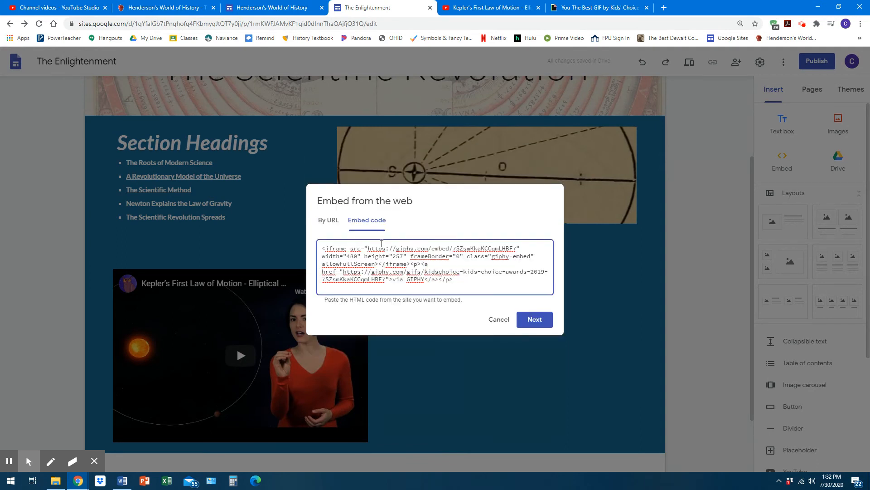
pyautogui.click(530, 320)
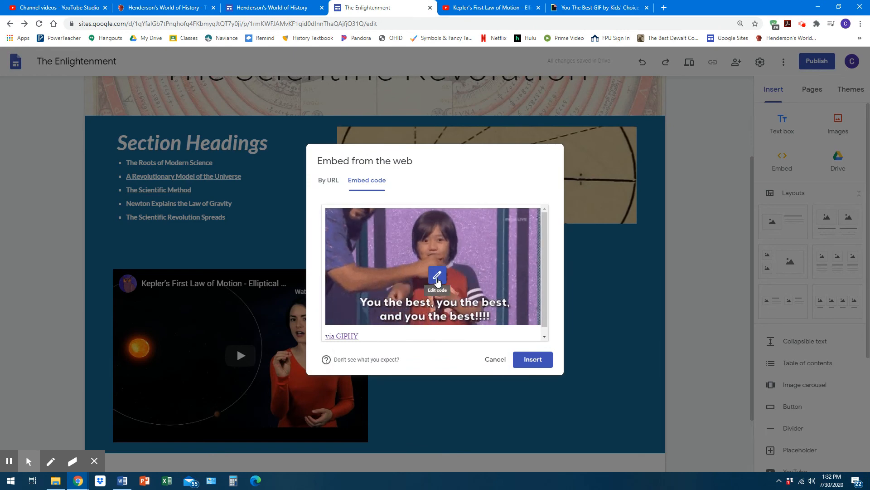
pyautogui.click(438, 278)
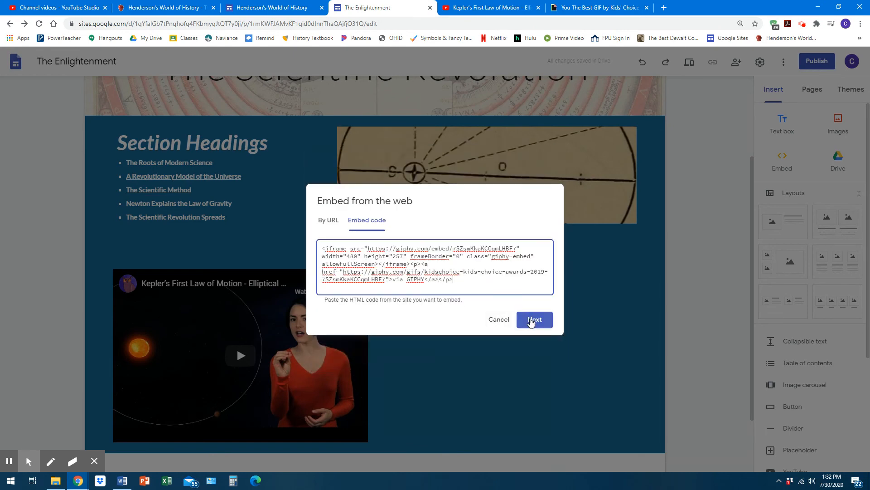
pyautogui.click(530, 319)
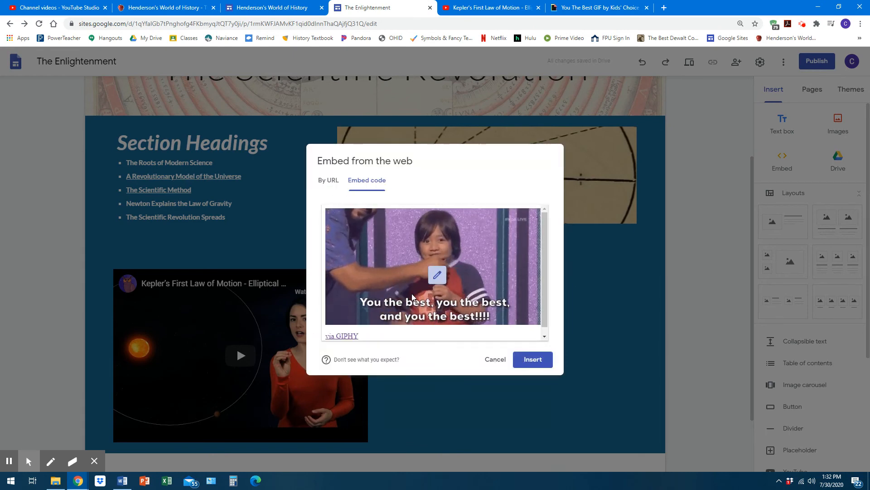
# Place the GIPHY embed beside the Kepler video in the blue section, with its frame shrunk to fit the GIF
pyautogui.click(533, 359)
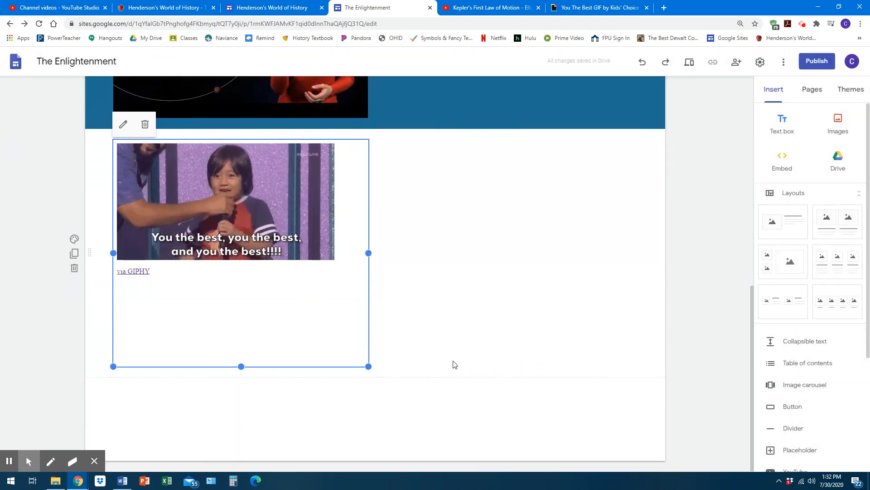
pyautogui.moveTo(368, 366); pyautogui.dragTo(338, 301)
pyautogui.moveTo(219, 367); pyautogui.dragTo(225, 330)
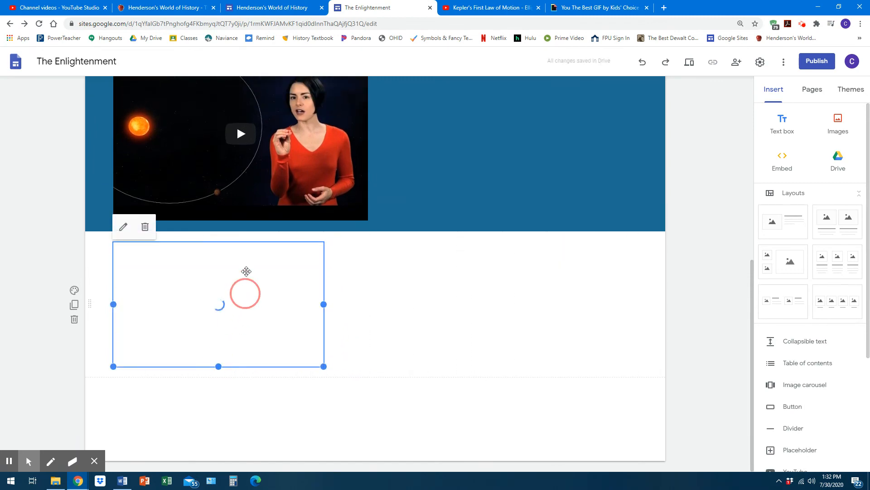
pyautogui.moveTo(223, 281); pyautogui.dragTo(535, 181)
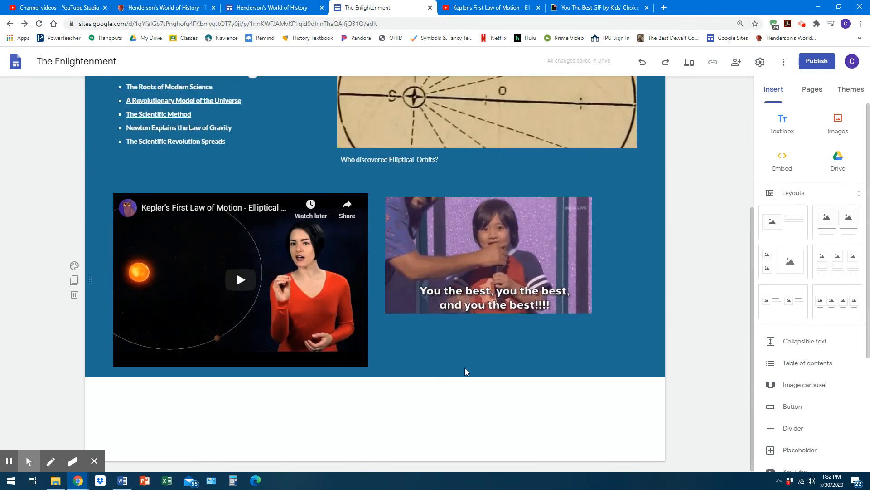
# Try a larger frame for the GIF embed, shrink it back to fit the GIF, and deselect it
pyautogui.scroll(2, 465, 369)
pyautogui.click(578, 372)
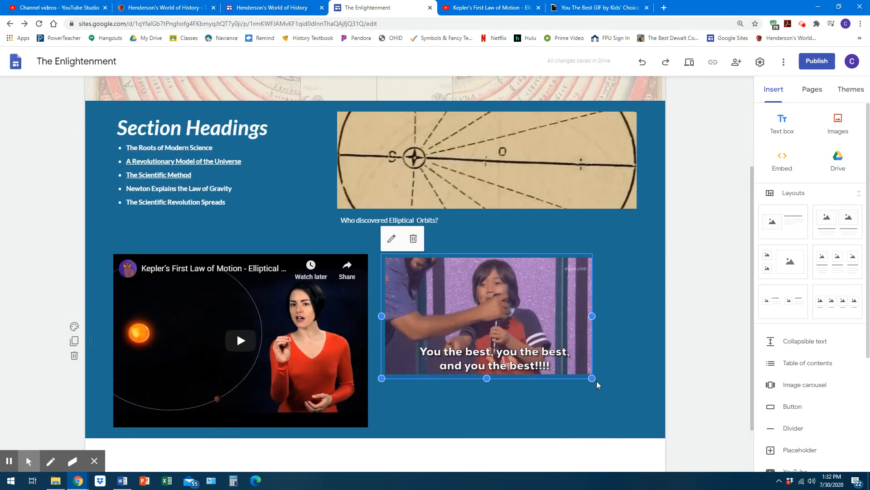
pyautogui.moveTo(596, 381); pyautogui.dragTo(645, 409)
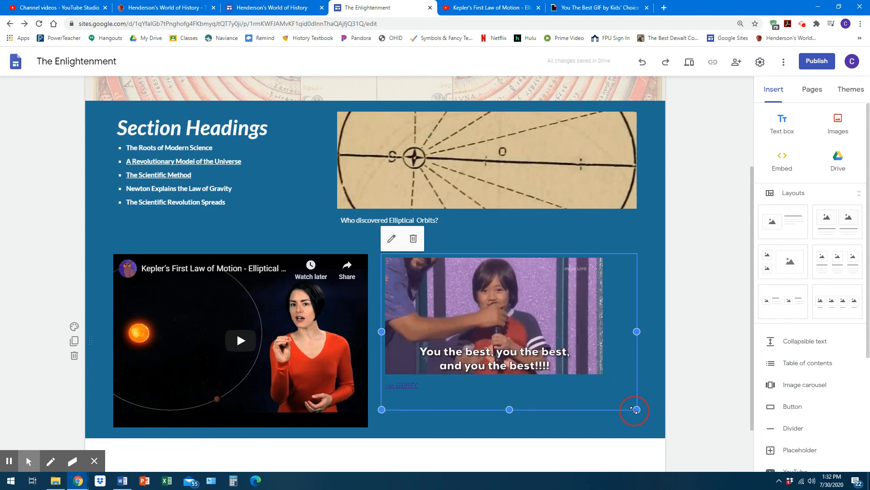
pyautogui.moveTo(637, 409); pyautogui.dragTo(610, 382)
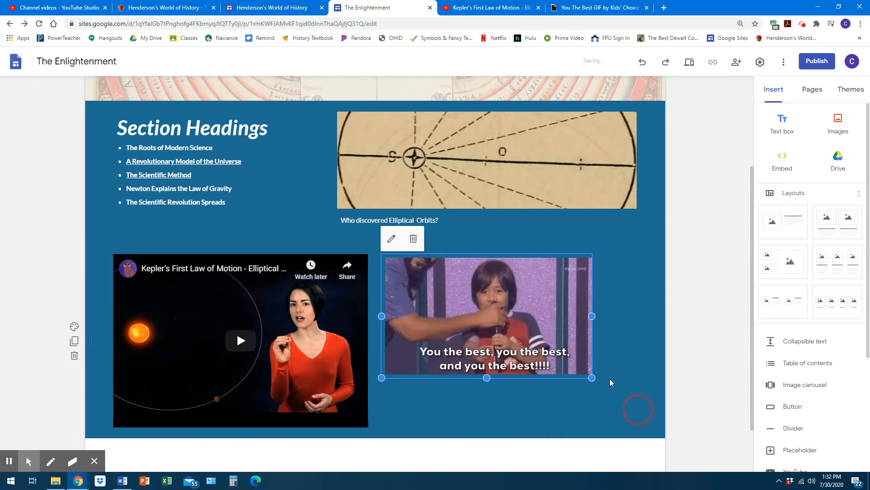
pyautogui.click(695, 346)
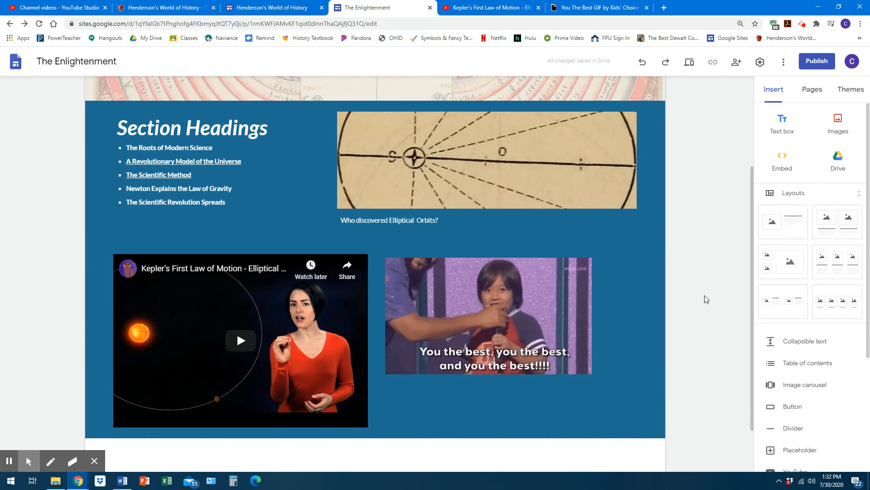